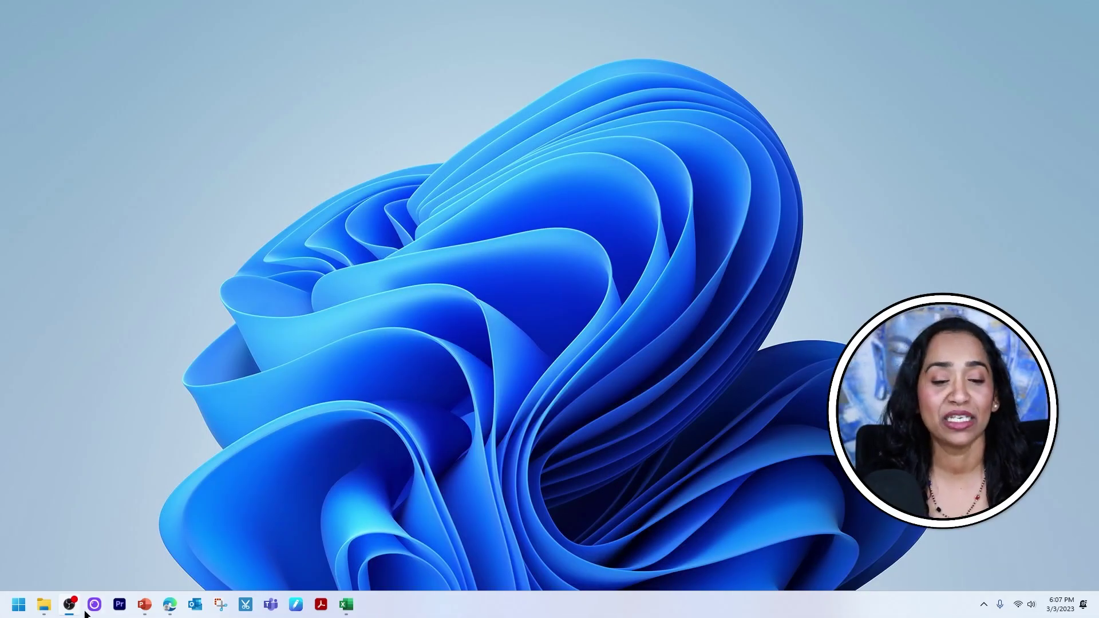
# Launch Snipping Tool from the Recent apps list in Start menu search
pyautogui.click(26, 605)
pyautogui.click(177, 199)
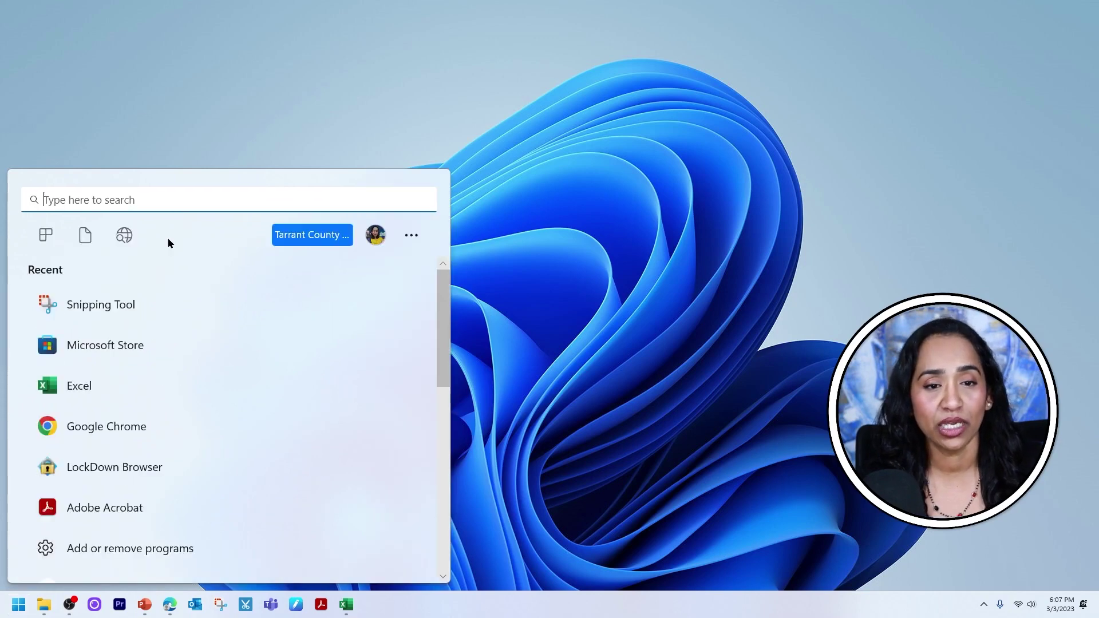
pyautogui.click(127, 316)
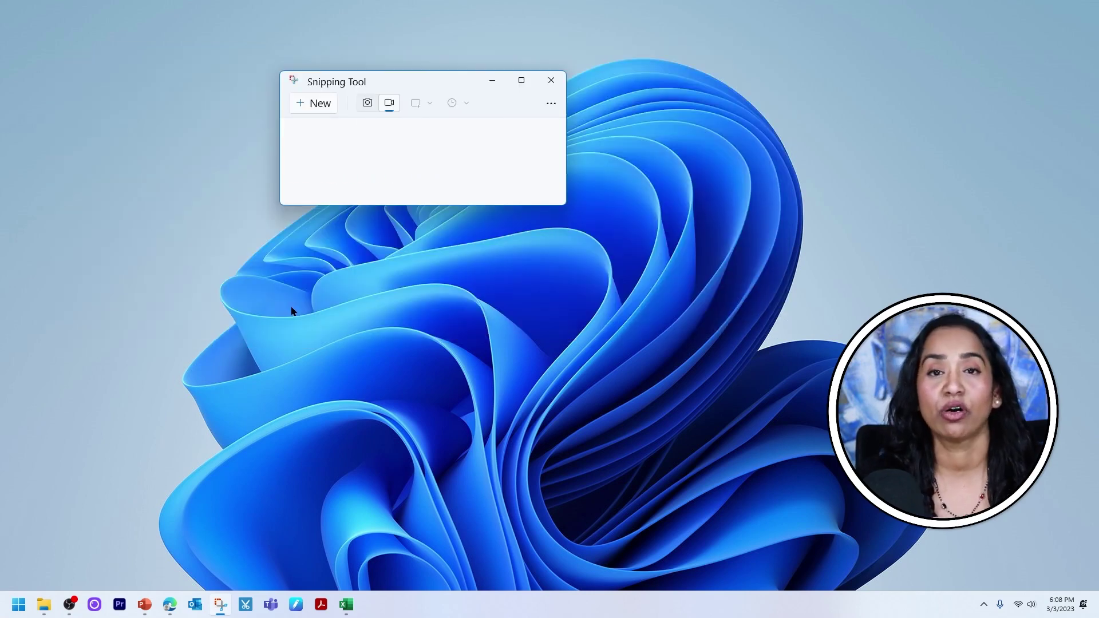
pyautogui.click(19, 604)
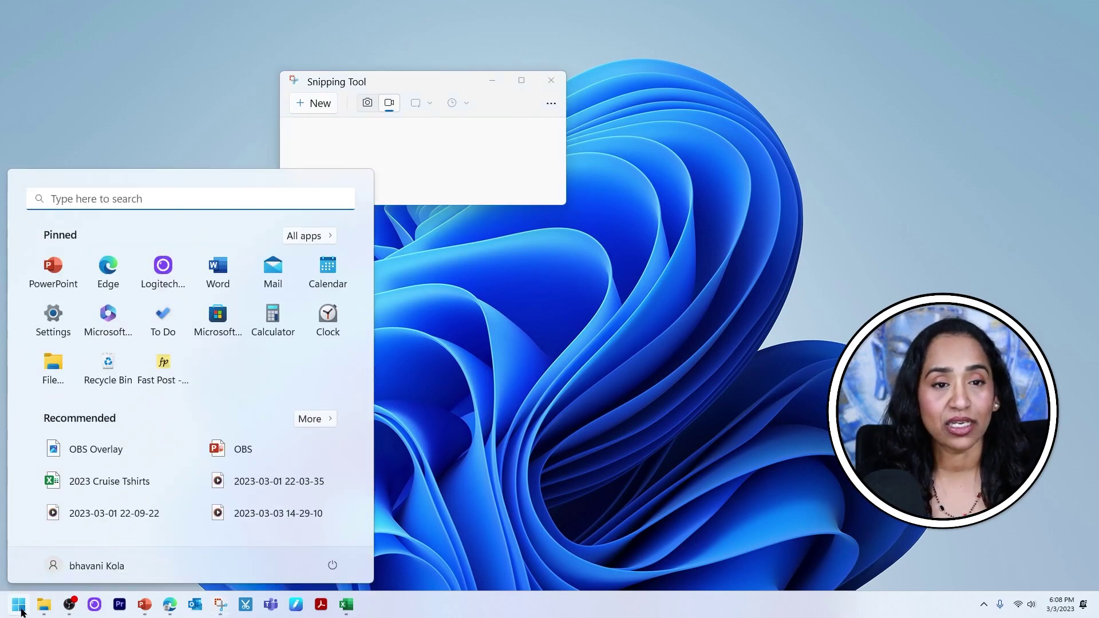
pyautogui.click(127, 198)
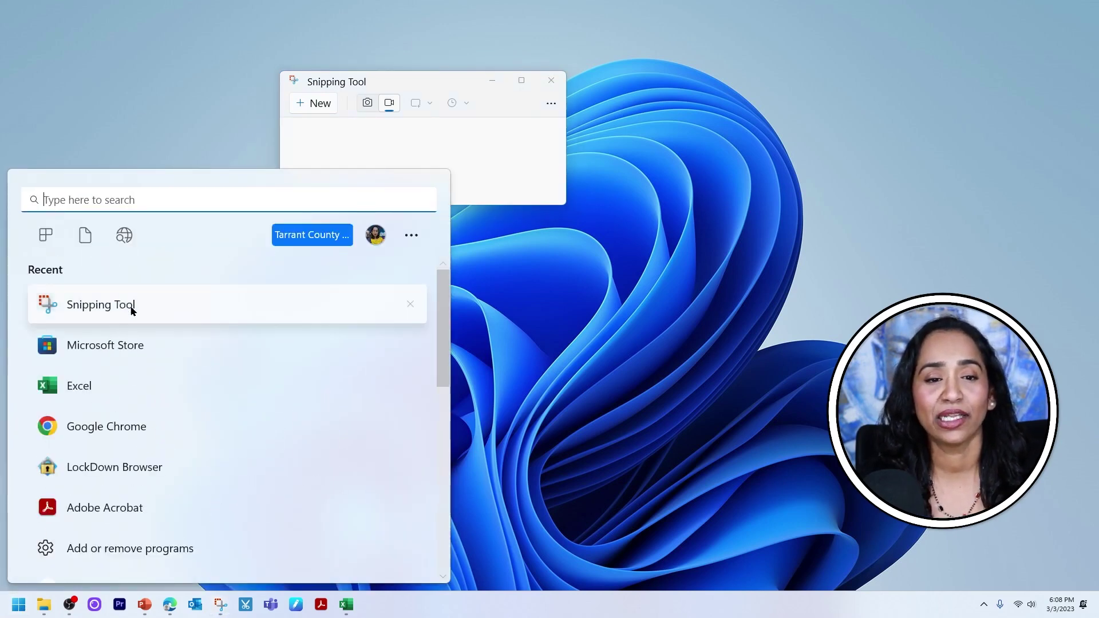
pyautogui.click(129, 339)
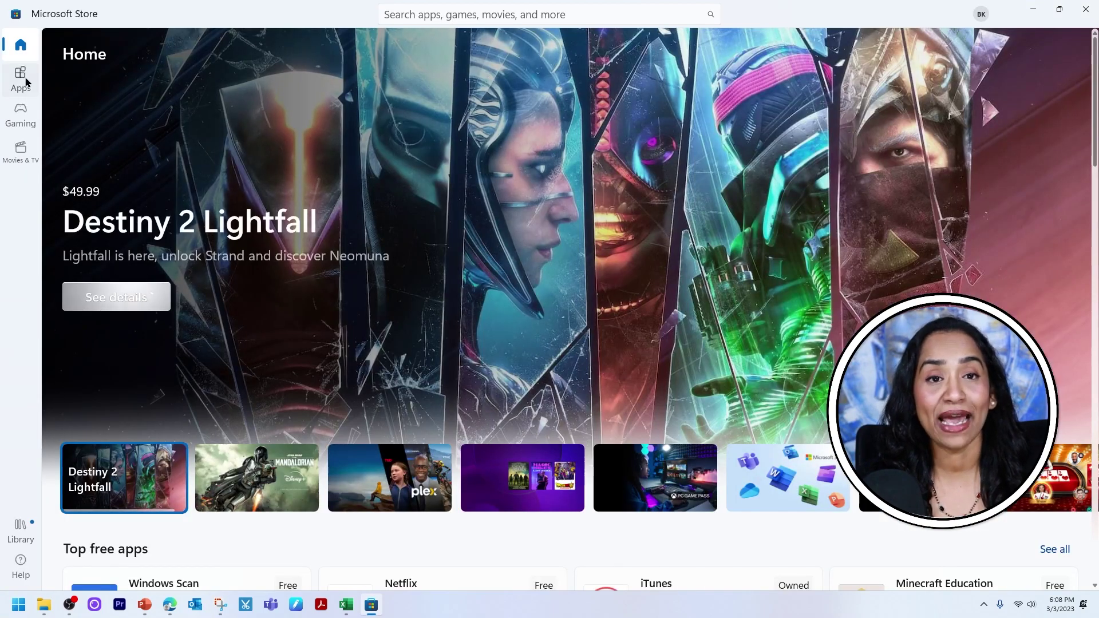
pyautogui.click(20, 78)
pyautogui.click(422, 11)
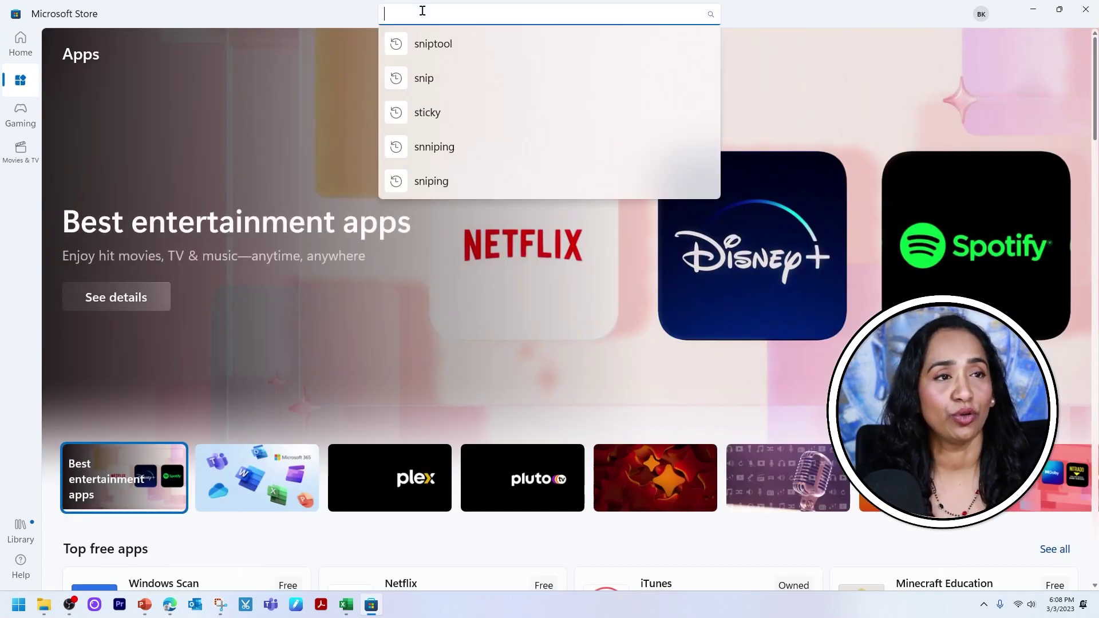
pyautogui.write('snipping tool')
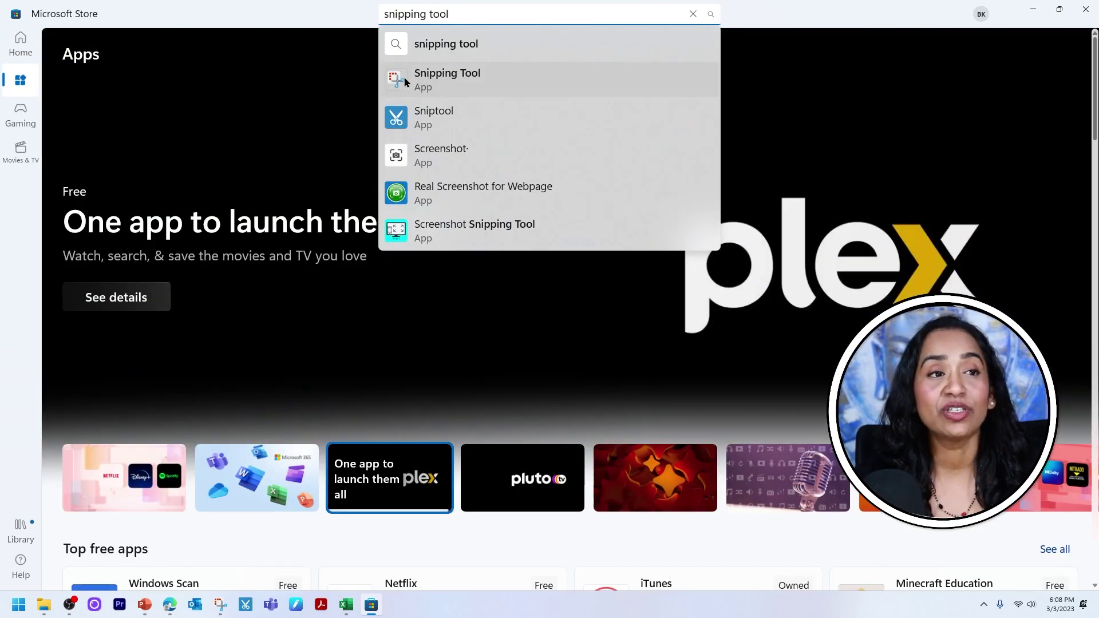
pyautogui.click(440, 77)
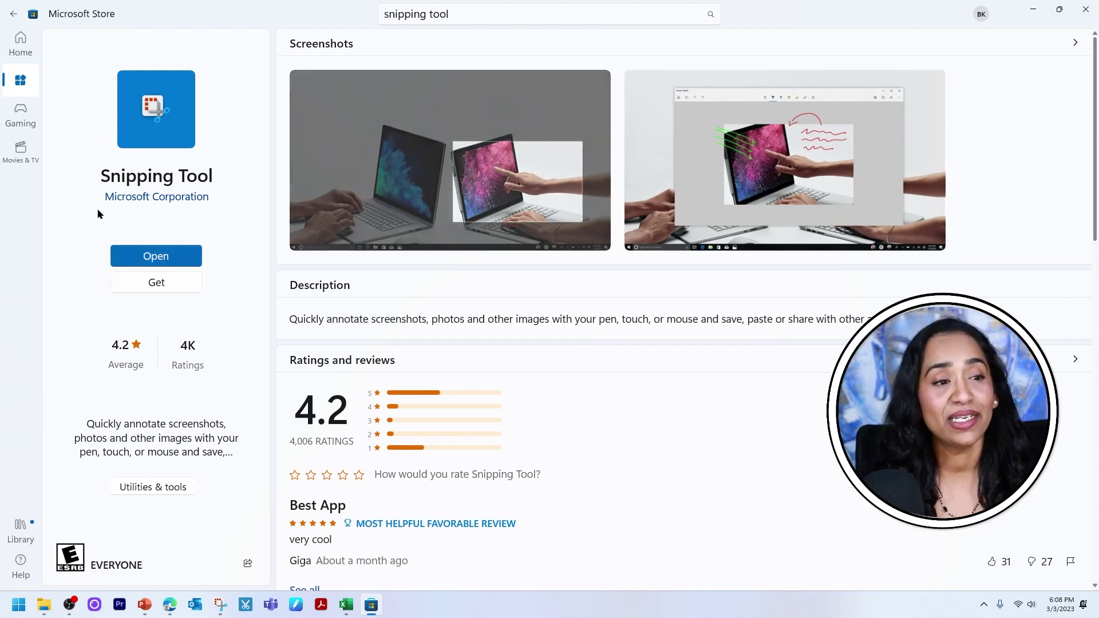
pyautogui.click(1085, 10)
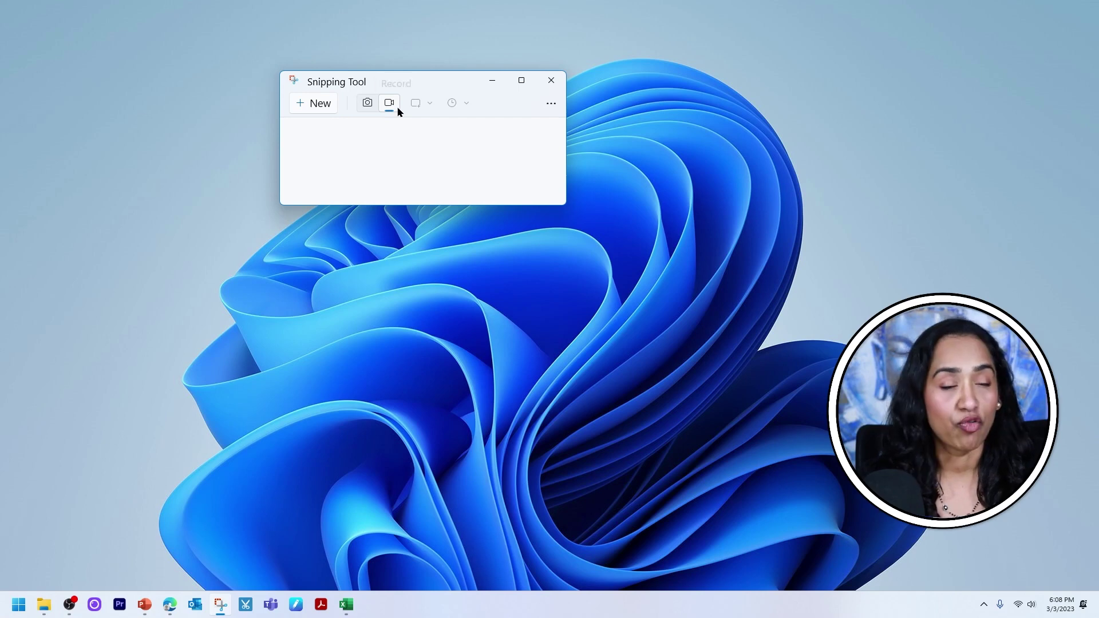
# Stretch the Snipping Tool window taller from its Settings page, then widen it to the right
pyautogui.click(551, 104)
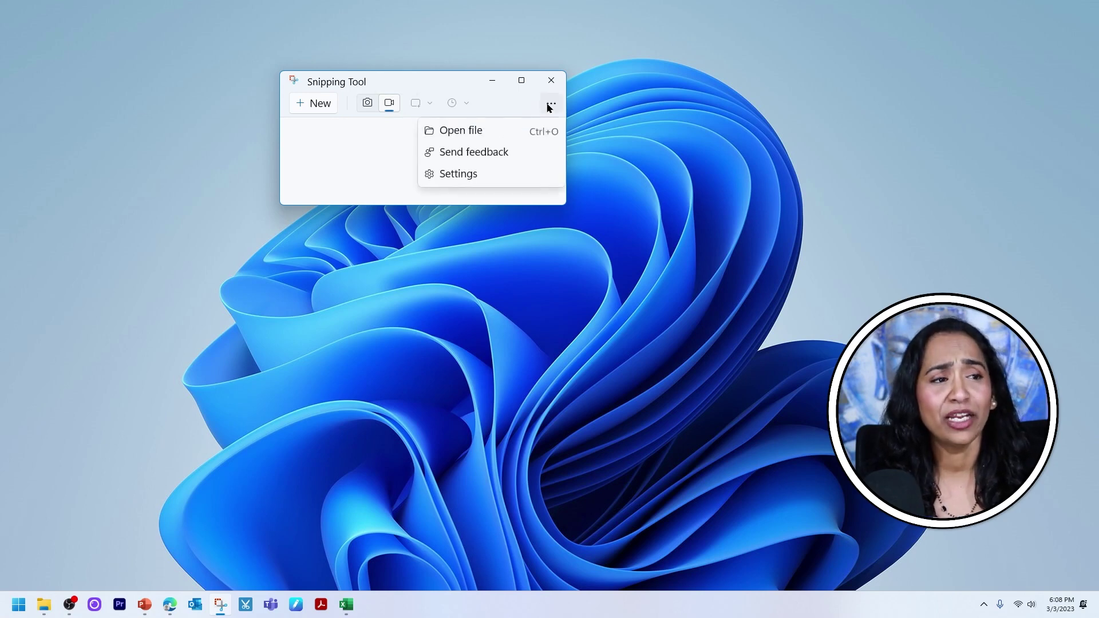
pyautogui.click(473, 175)
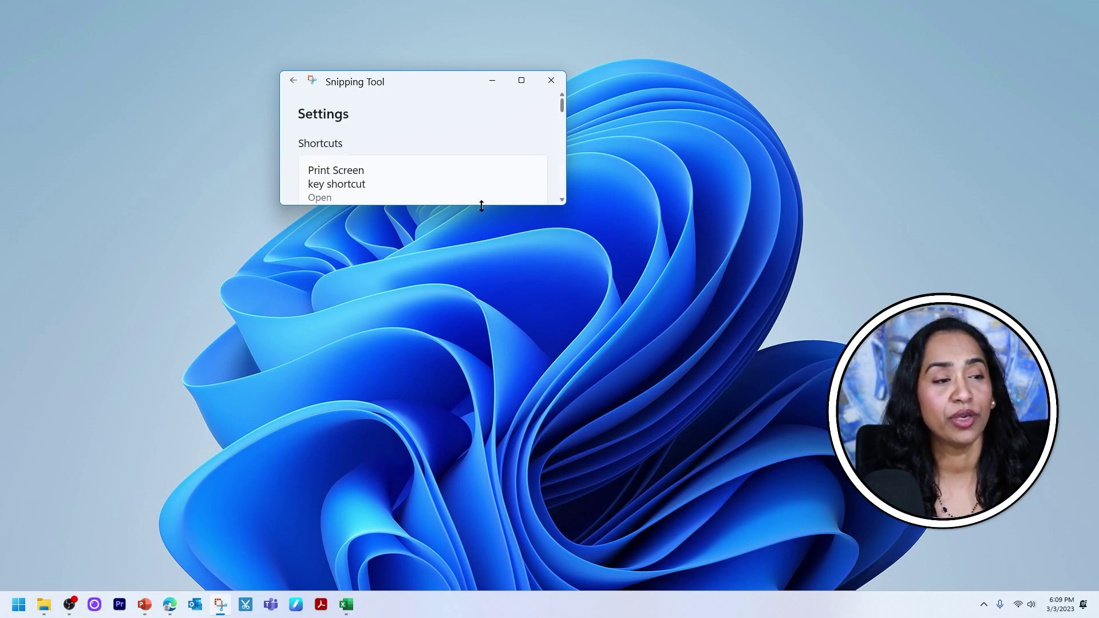
pyautogui.moveTo(482, 206); pyautogui.dragTo(479, 511)
pyautogui.scroll(-5, 486, 311)
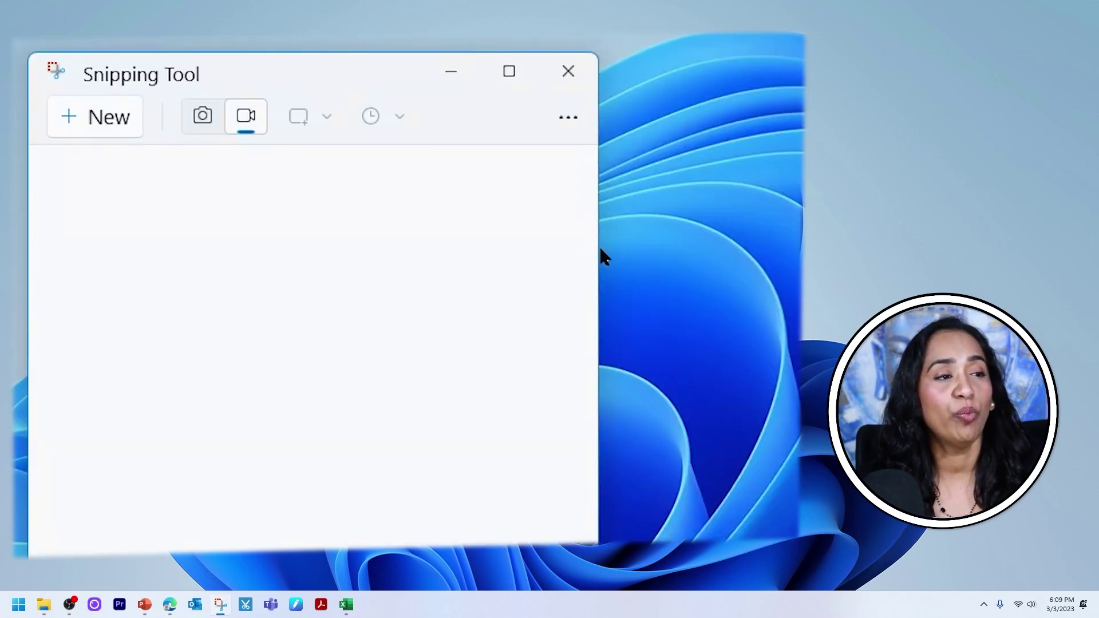
pyautogui.moveTo(598, 266); pyautogui.dragTo(947, 266)
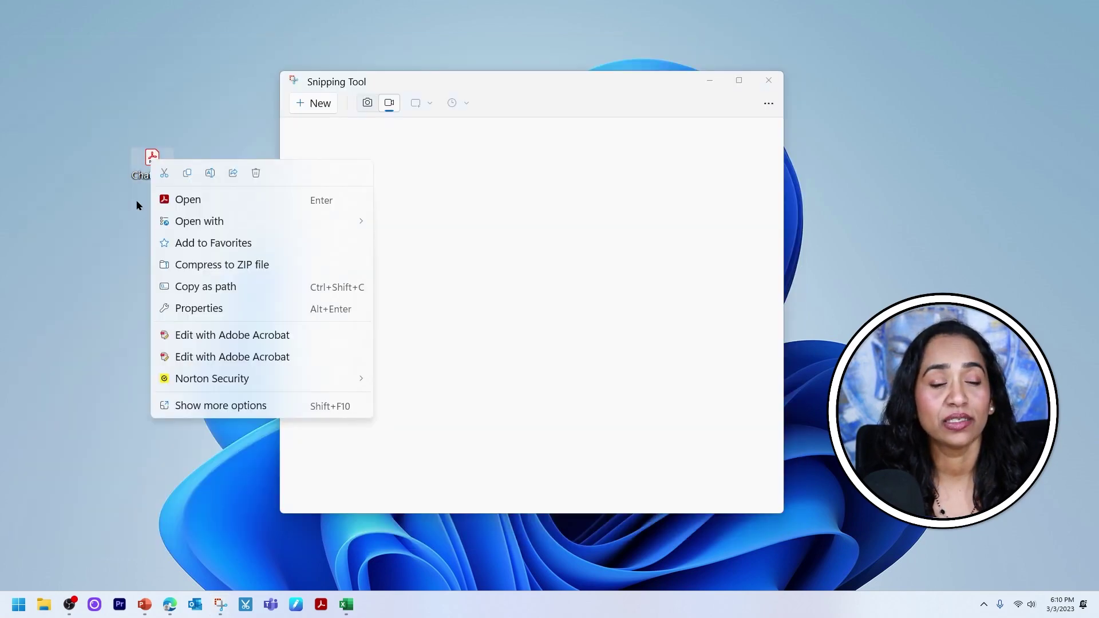
# Open Chat GPT.pdf from the desktop in Microsoft Edge via Open with
pyautogui.click(151, 156)
pyautogui.rightClick(151, 156)
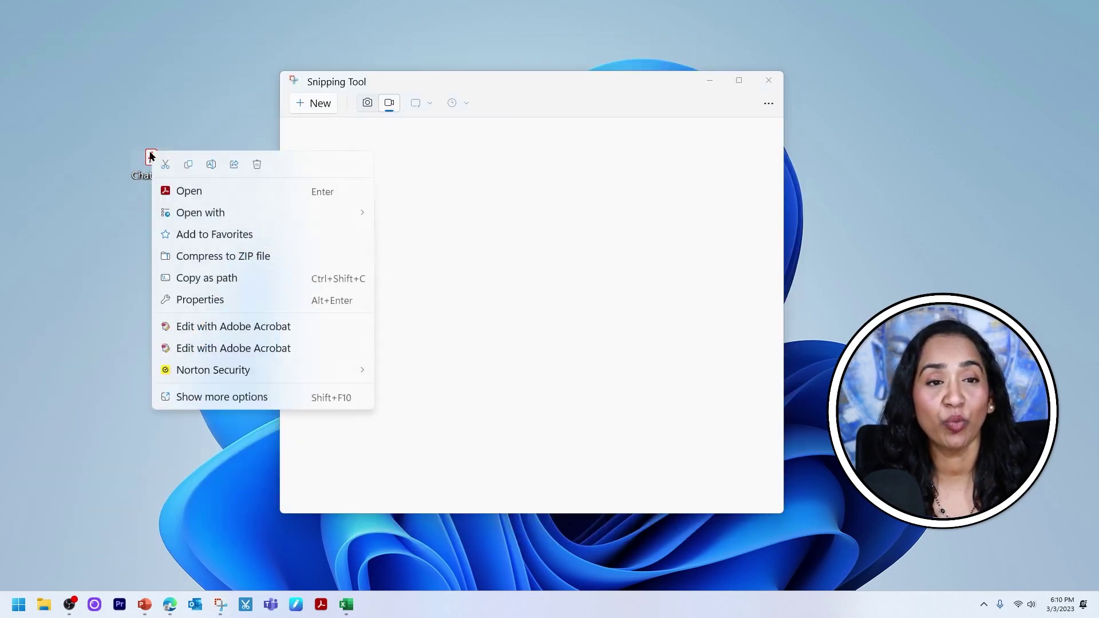
pyautogui.moveTo(184, 213)
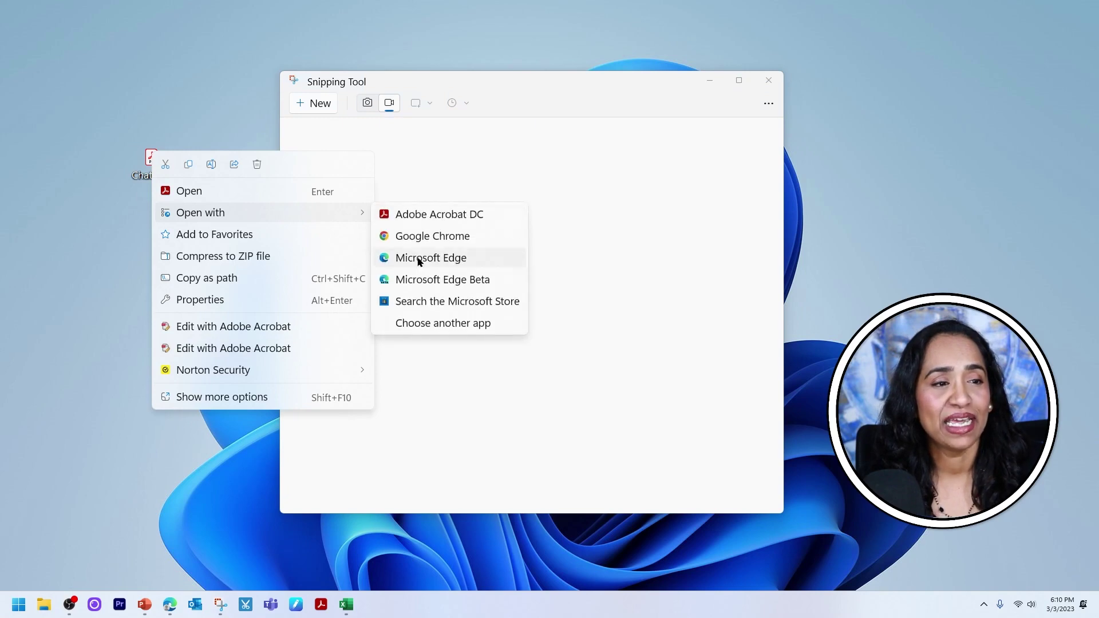
pyautogui.click(419, 259)
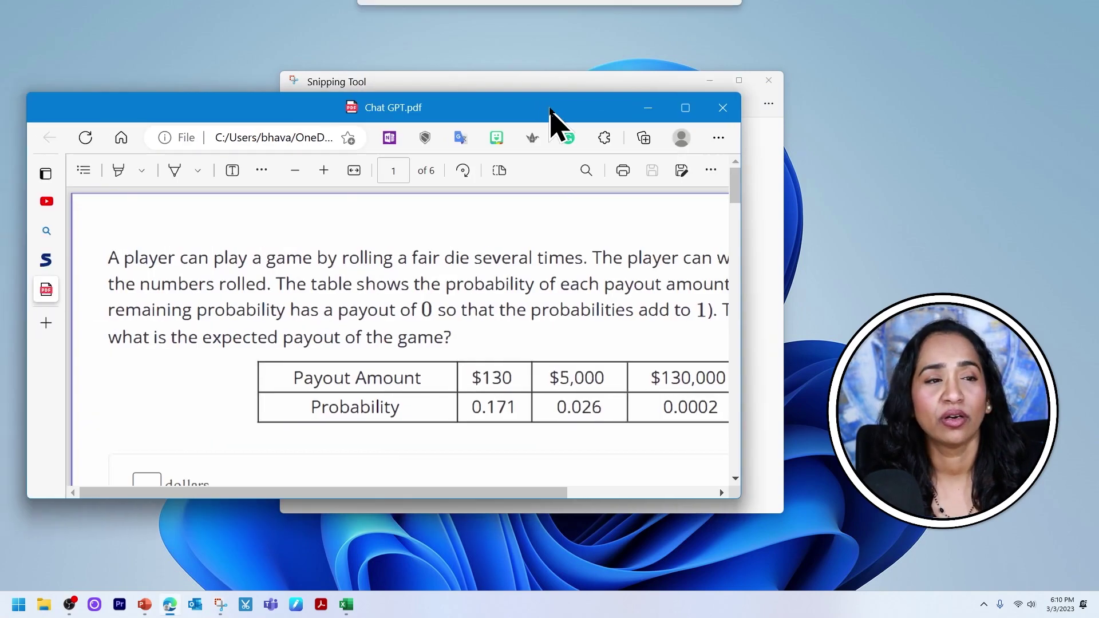
# Position the Edge PDF window on the right and move Snipping Tool to the left
pyautogui.moveTo(549, 115); pyautogui.dragTo(743, 132)
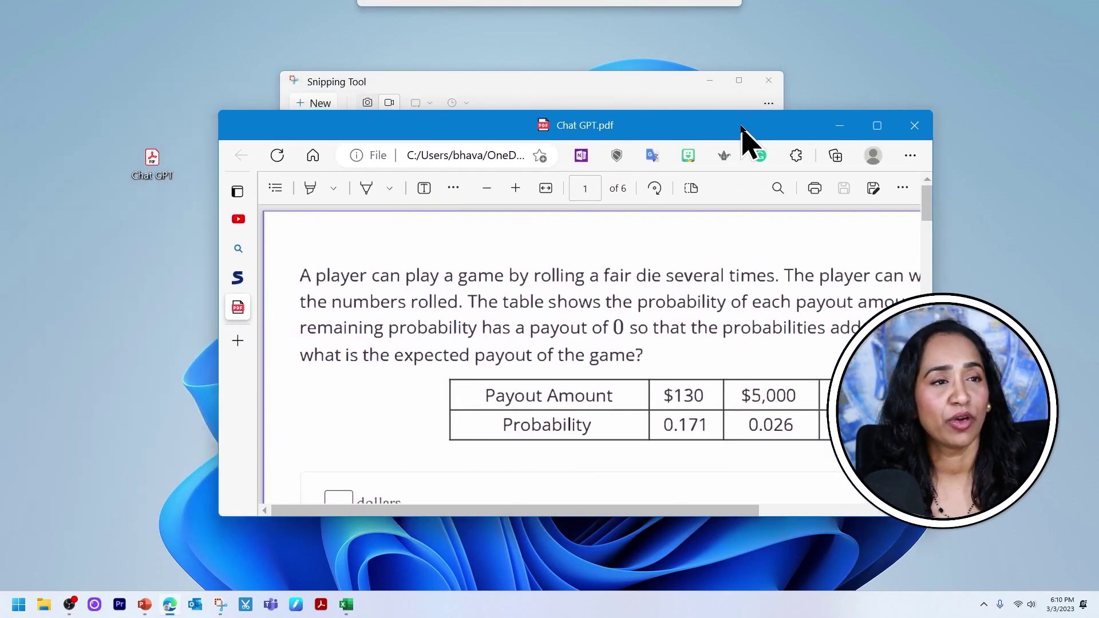
pyautogui.click(877, 125)
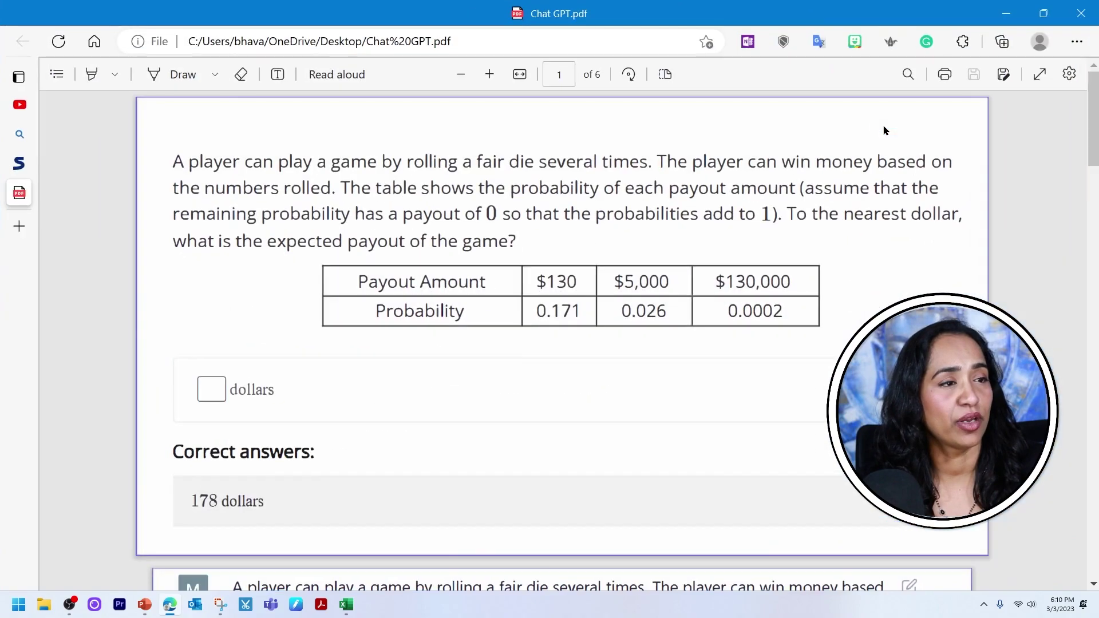
pyautogui.click(1048, 24)
pyautogui.moveTo(599, 133); pyautogui.dragTo(648, 134)
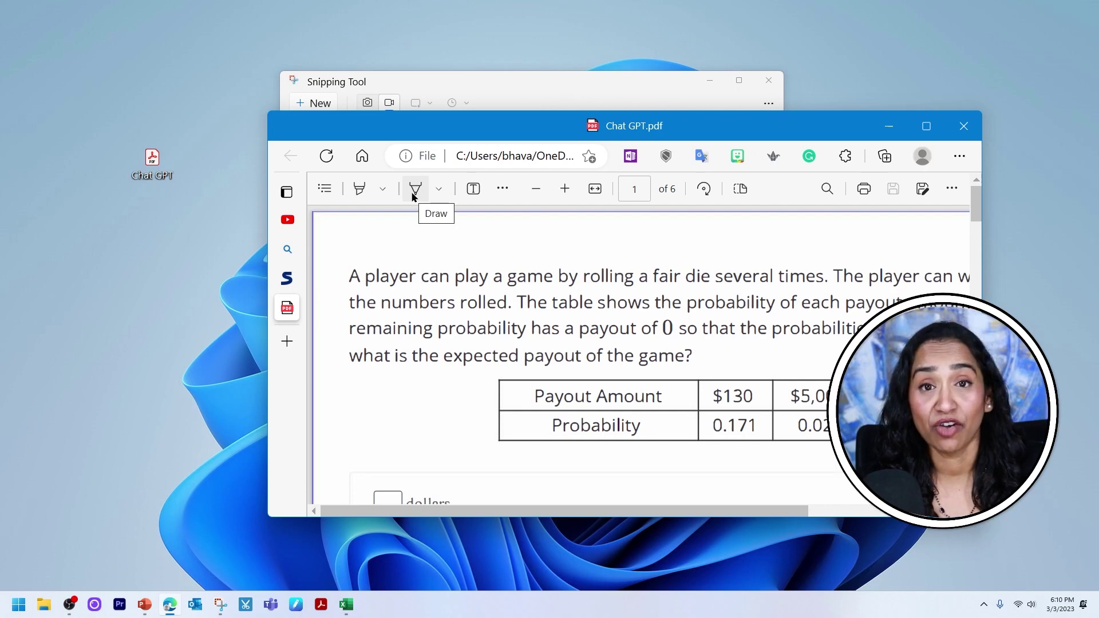
pyautogui.moveTo(464, 81); pyautogui.dragTo(279, 101)
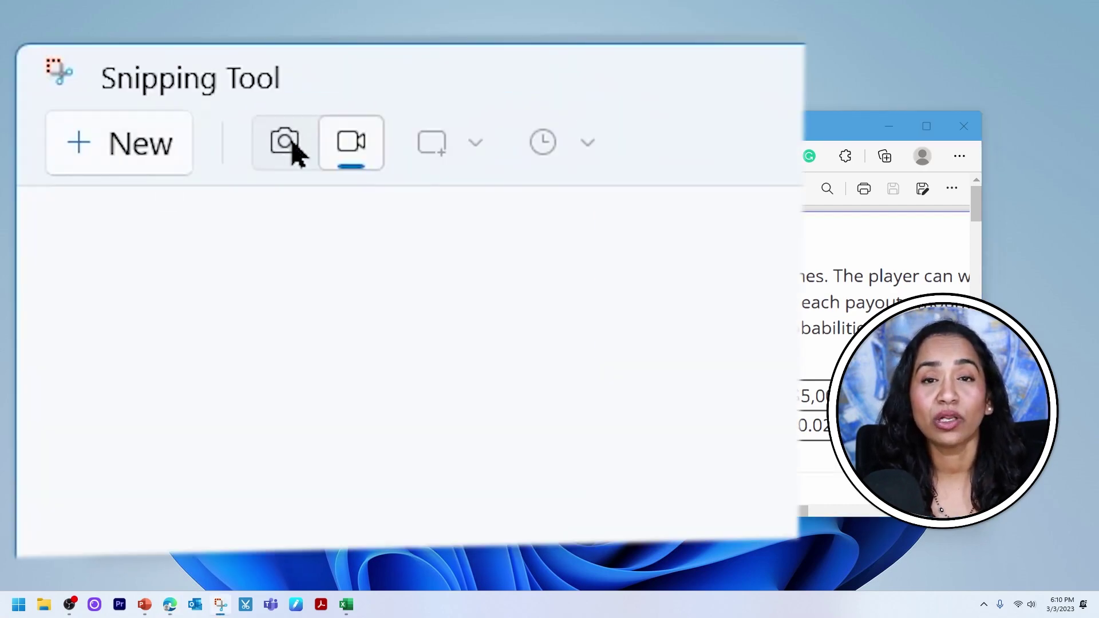
# Leave Snipping Tool in video recording mode and start a new recording
pyautogui.click(182, 124)
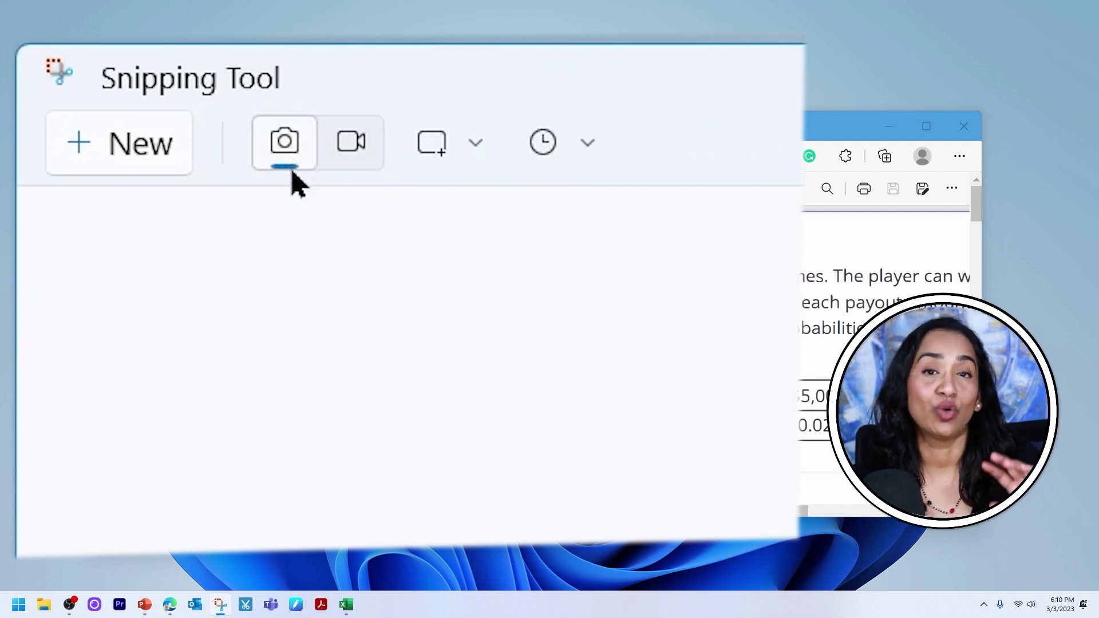
pyautogui.click(341, 160)
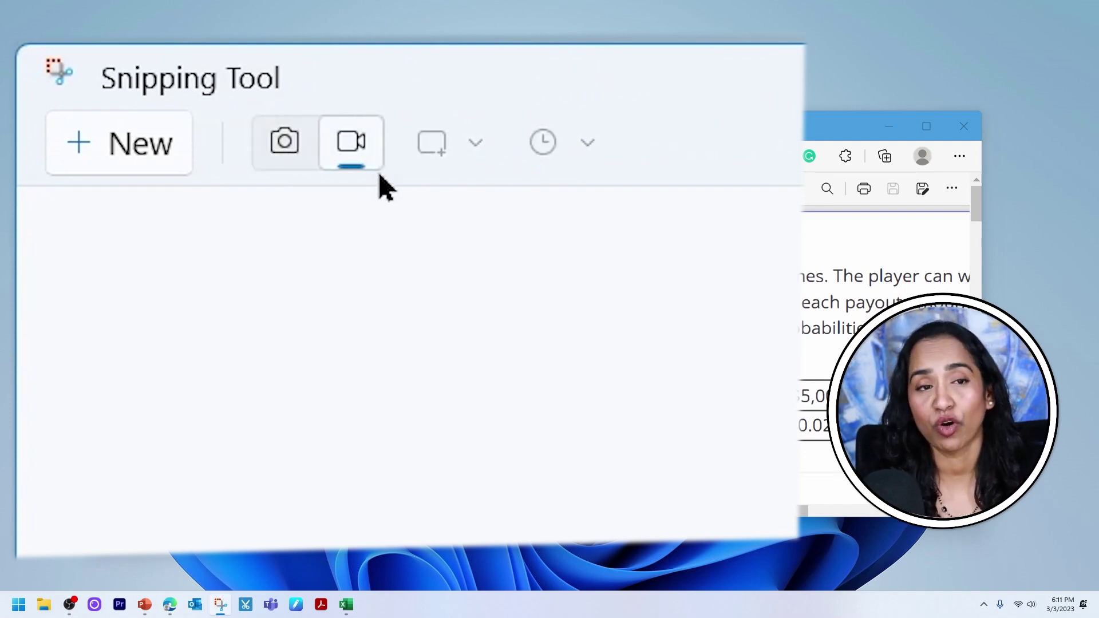
pyautogui.click(358, 154)
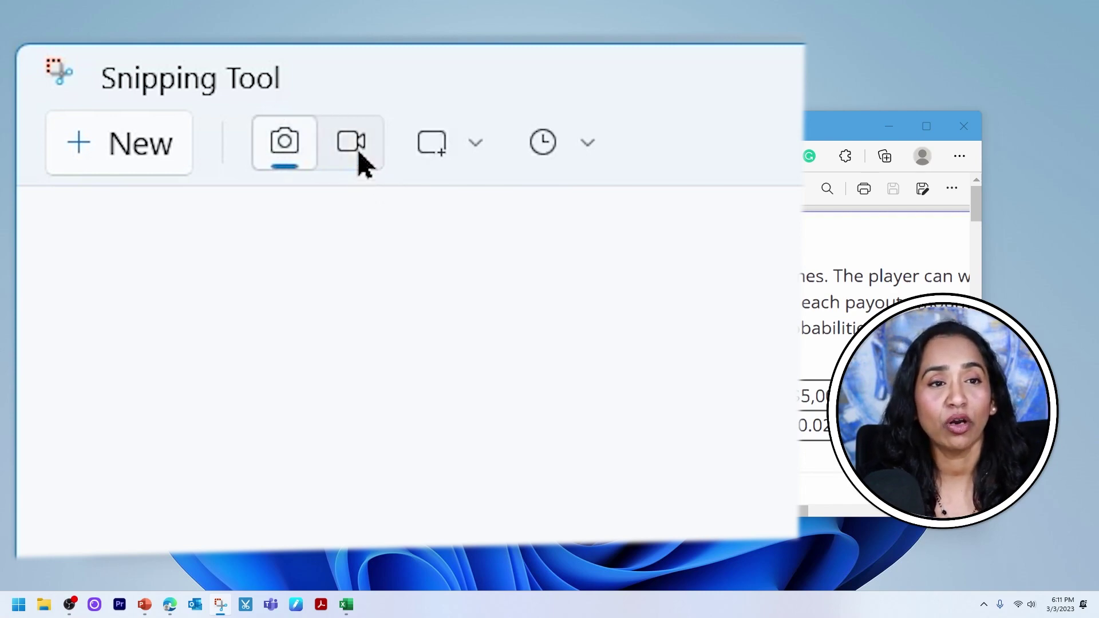
pyautogui.click(359, 154)
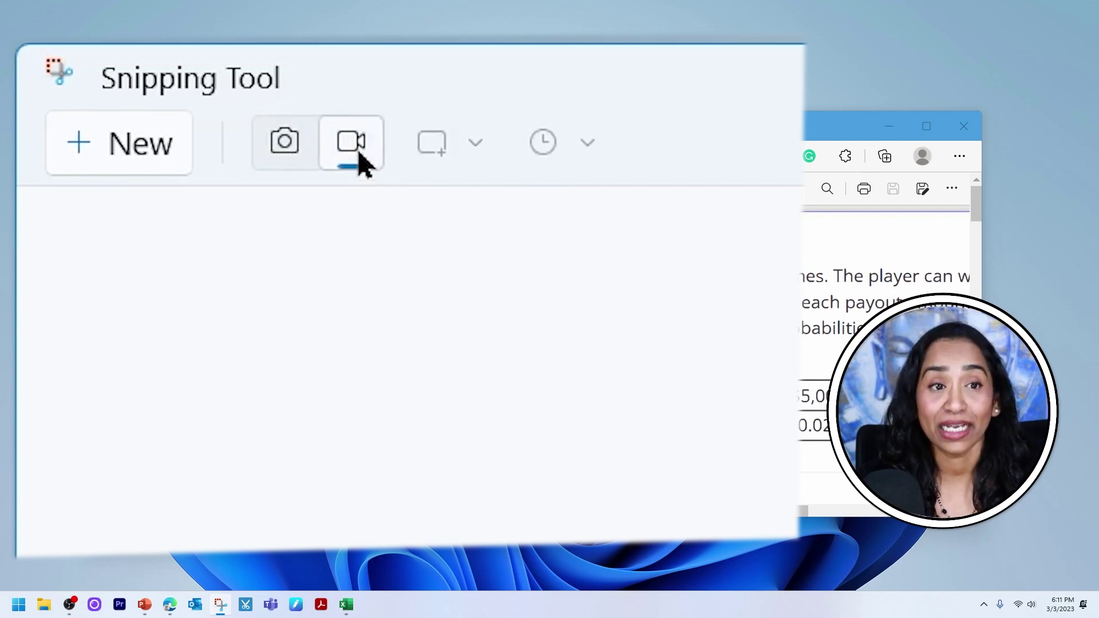
pyautogui.click(70, 163)
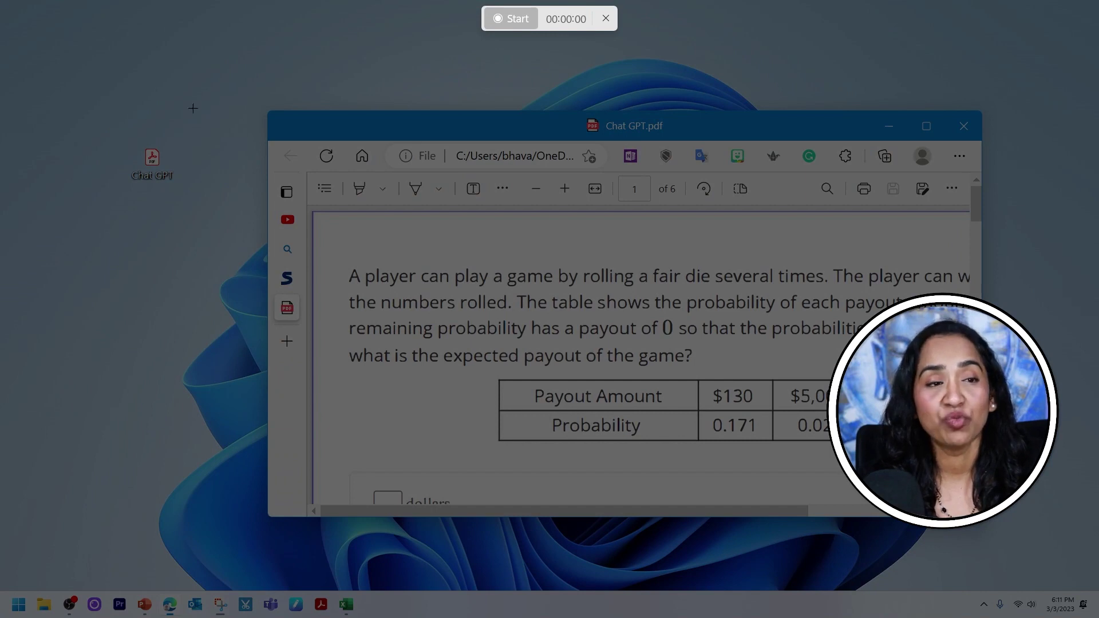
# Record the PDF window area, circling 'play a game' and looping ink through the table
pyautogui.moveTo(308, 177); pyautogui.dragTo(985, 506)
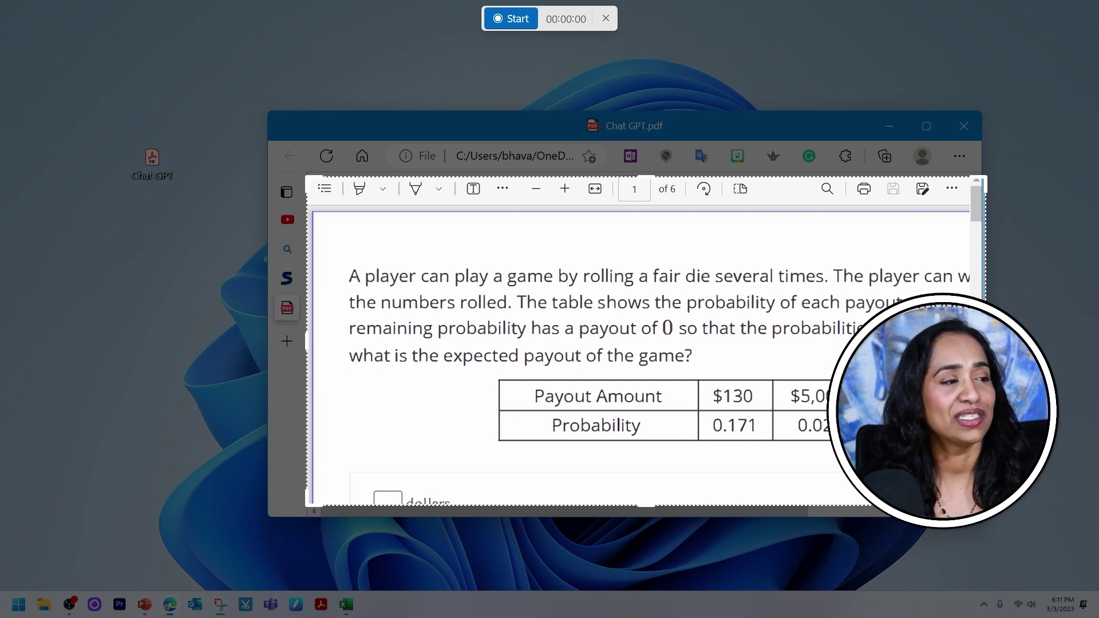
pyautogui.click(508, 21)
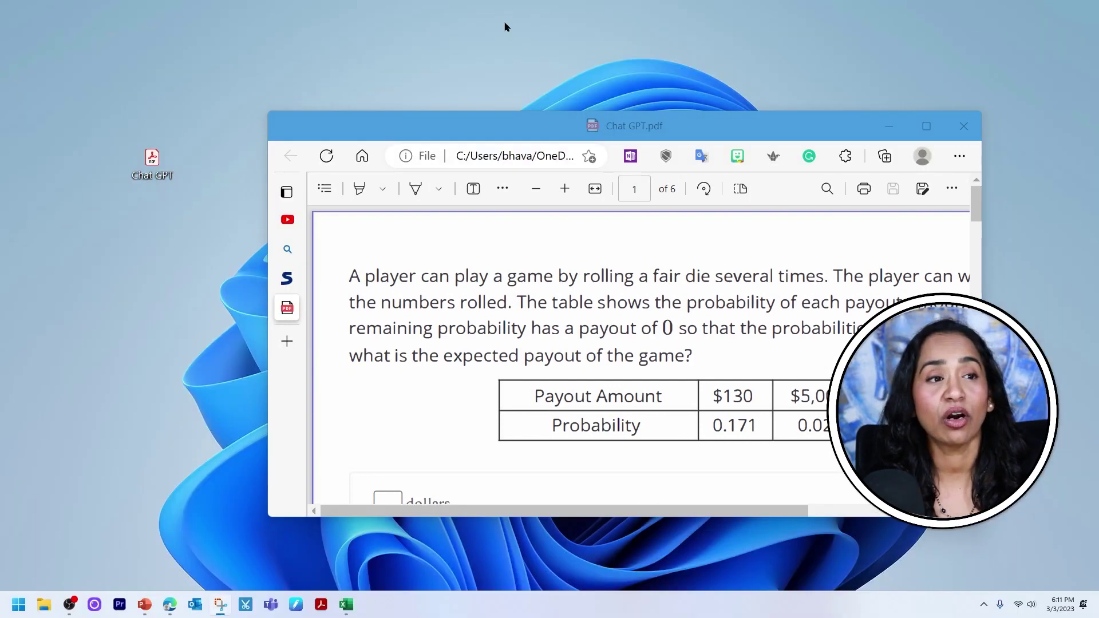
pyautogui.click(416, 191)
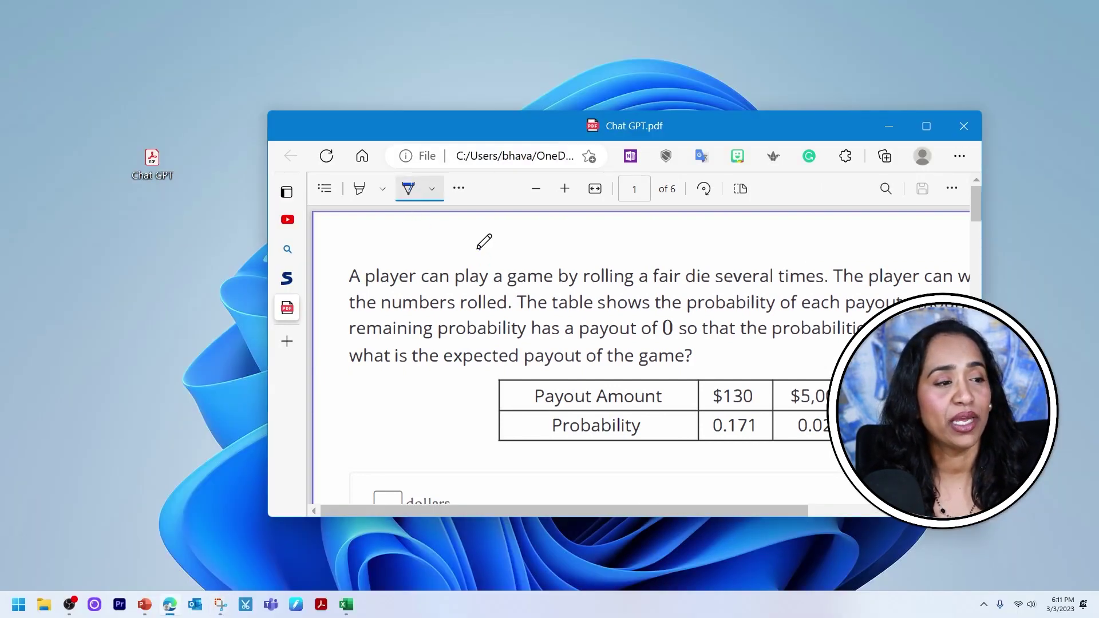
pyautogui.moveTo(480, 249); pyautogui.dragTo(548, 261)
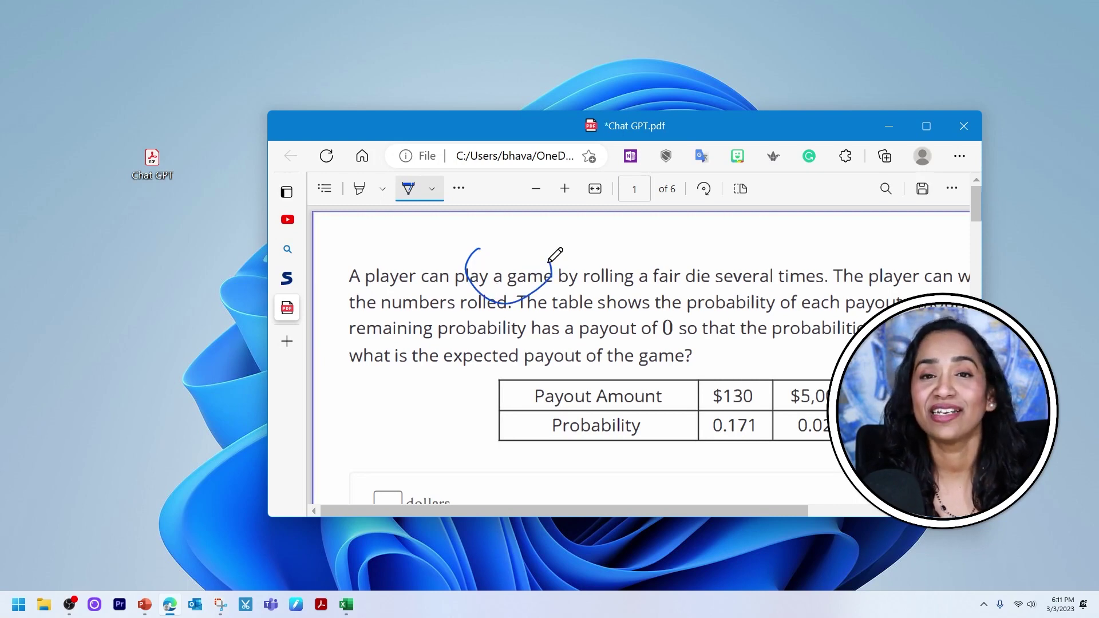
pyautogui.moveTo(543, 248)
pyautogui.mouseDown()
pyautogui.moveTo(617, 244)
pyautogui.moveTo(709, 422)
pyautogui.moveTo(832, 344)
pyautogui.moveTo(629, 401)
pyautogui.moveTo(595, 372)
pyautogui.mouseUp()
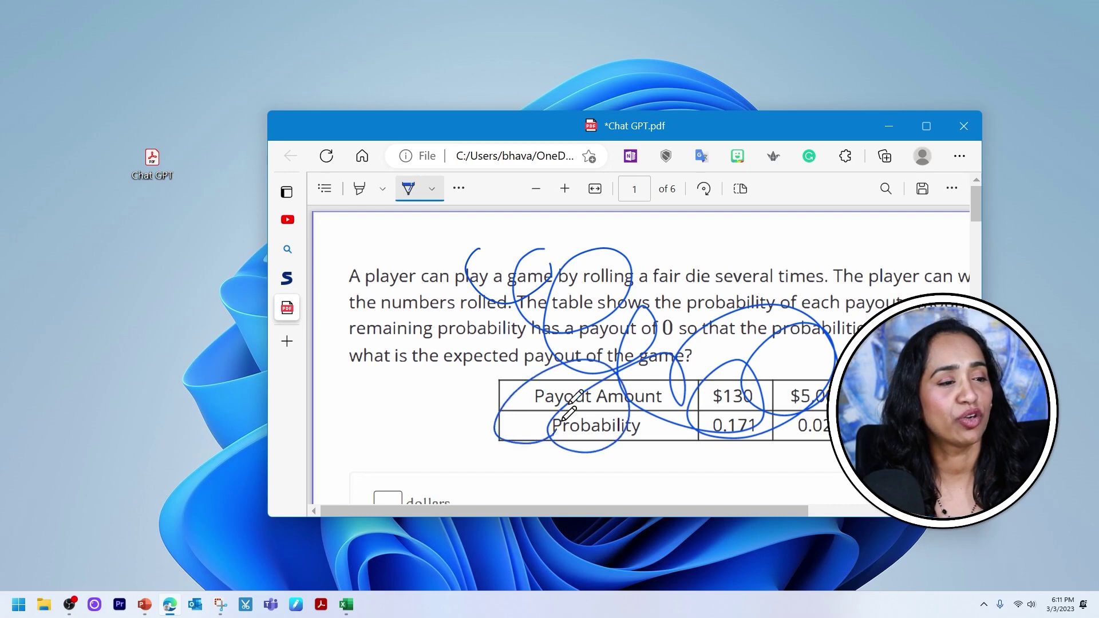
# Highlight the question text yellow, then draw another ink stroke over the text
pyautogui.click(359, 188)
pyautogui.moveTo(395, 299)
pyautogui.mouseDown()
pyautogui.moveTo(578, 323)
pyautogui.moveTo(687, 354)
pyautogui.mouseUp()
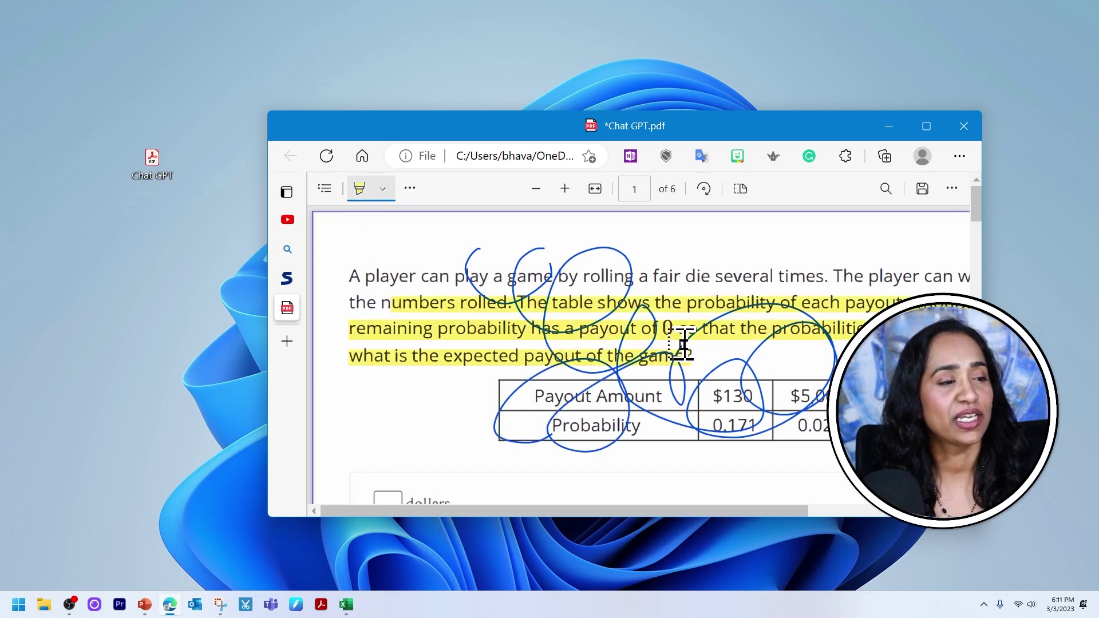
pyautogui.click(409, 190)
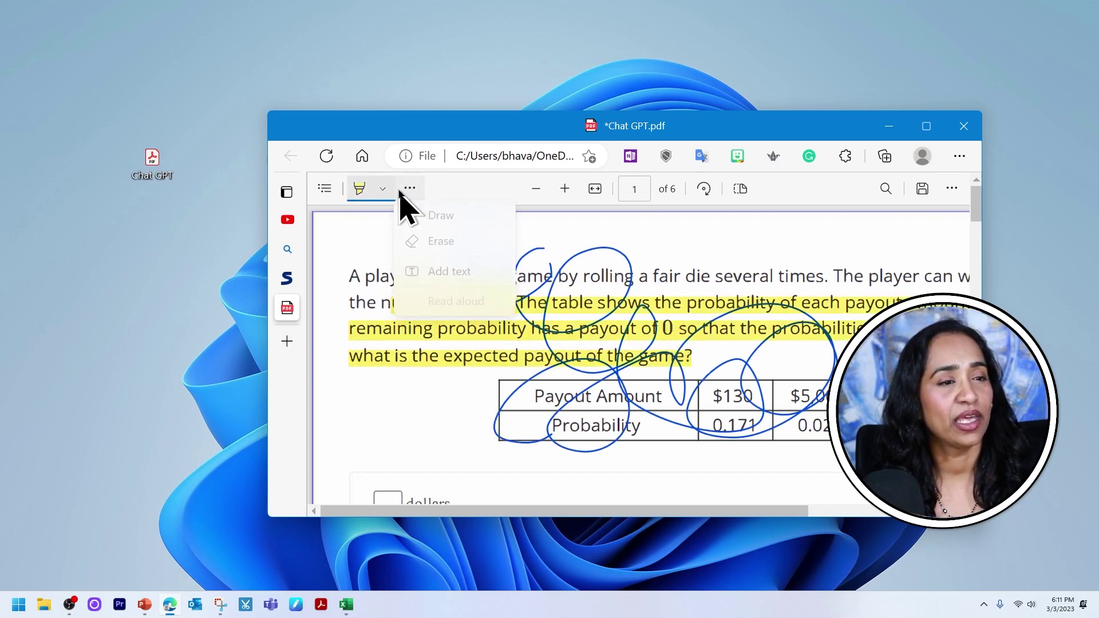
pyautogui.click(441, 216)
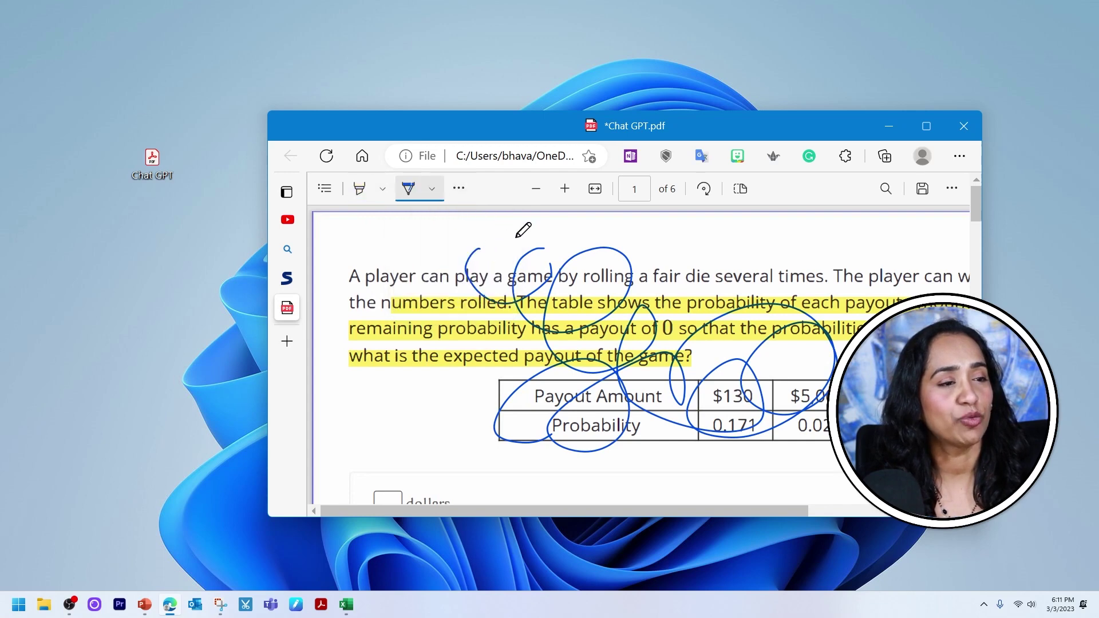
pyautogui.moveTo(518, 238); pyautogui.dragTo(491, 389)
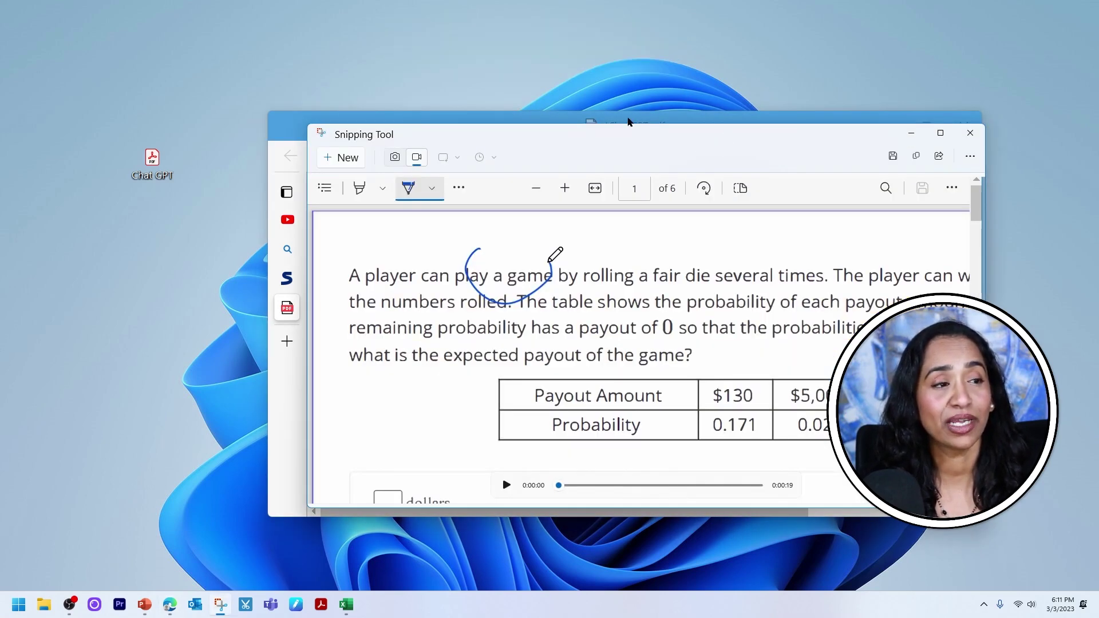
# Minimize the Edge PDF window and maximize Snipping Tool showing the 19-second clip
pyautogui.click(289, 128)
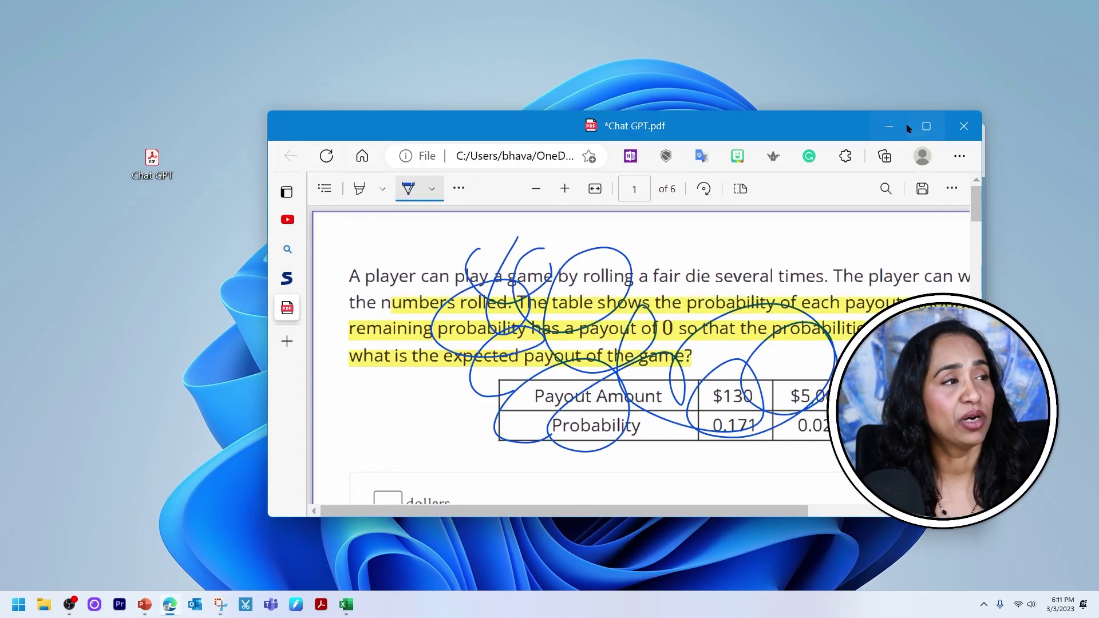
pyautogui.click(897, 124)
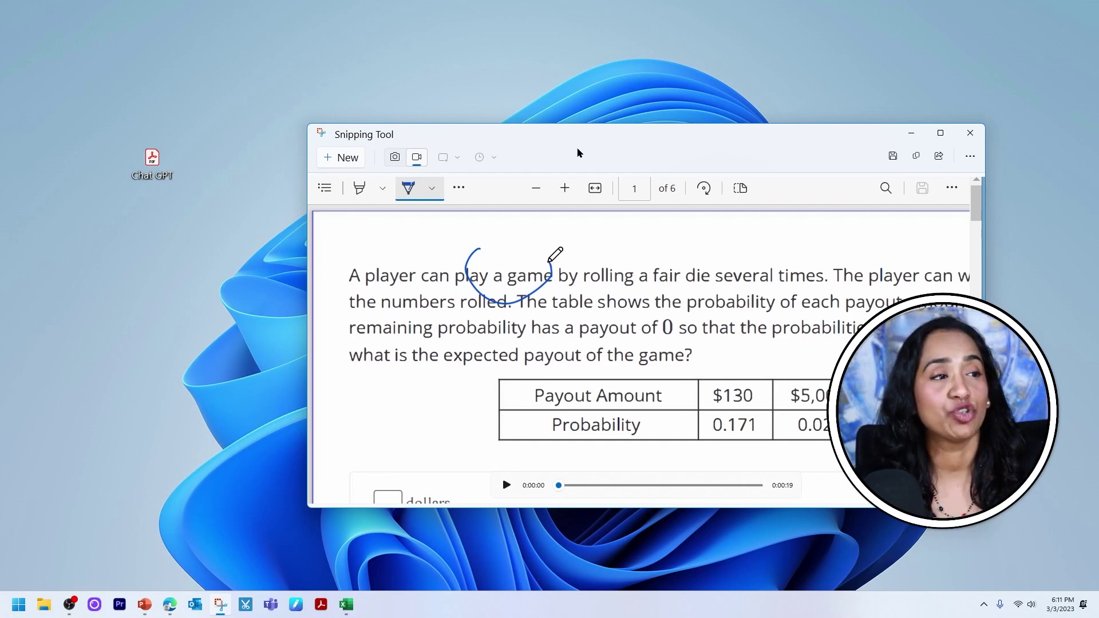
pyautogui.moveTo(659, 153); pyautogui.dragTo(593, 112)
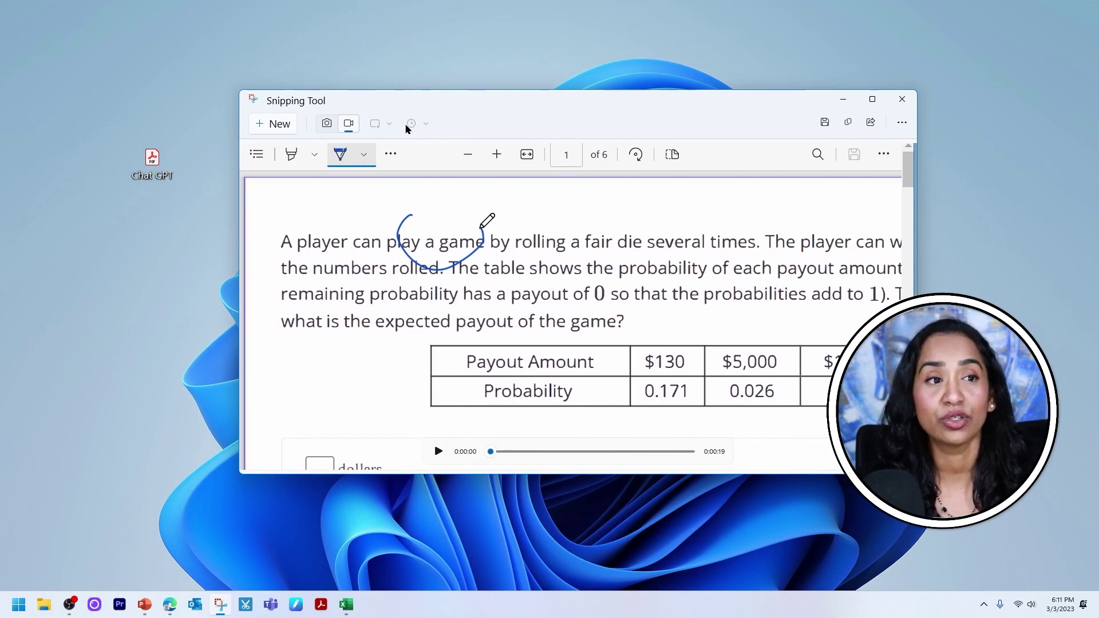
pyautogui.doubleClick(446, 127)
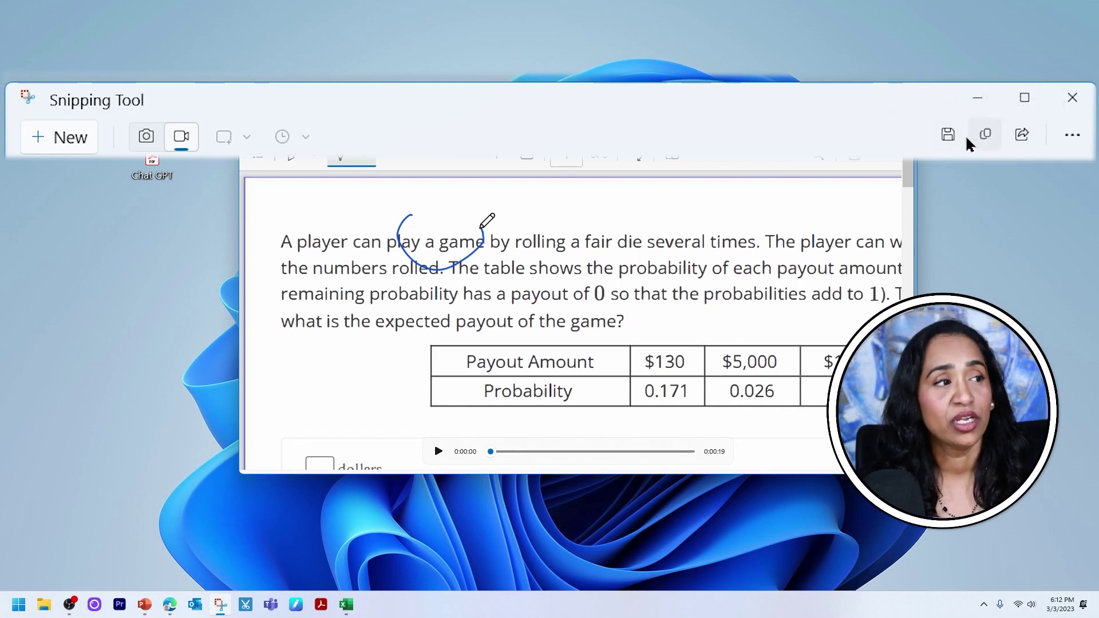
pyautogui.click(948, 136)
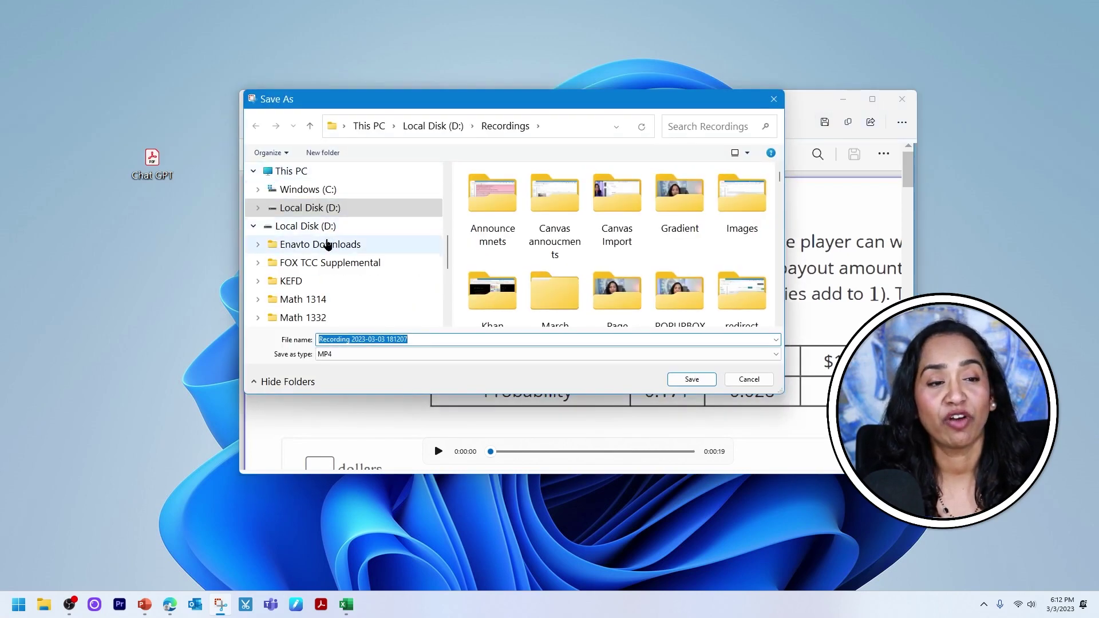
pyautogui.scroll(10, 340, 240)
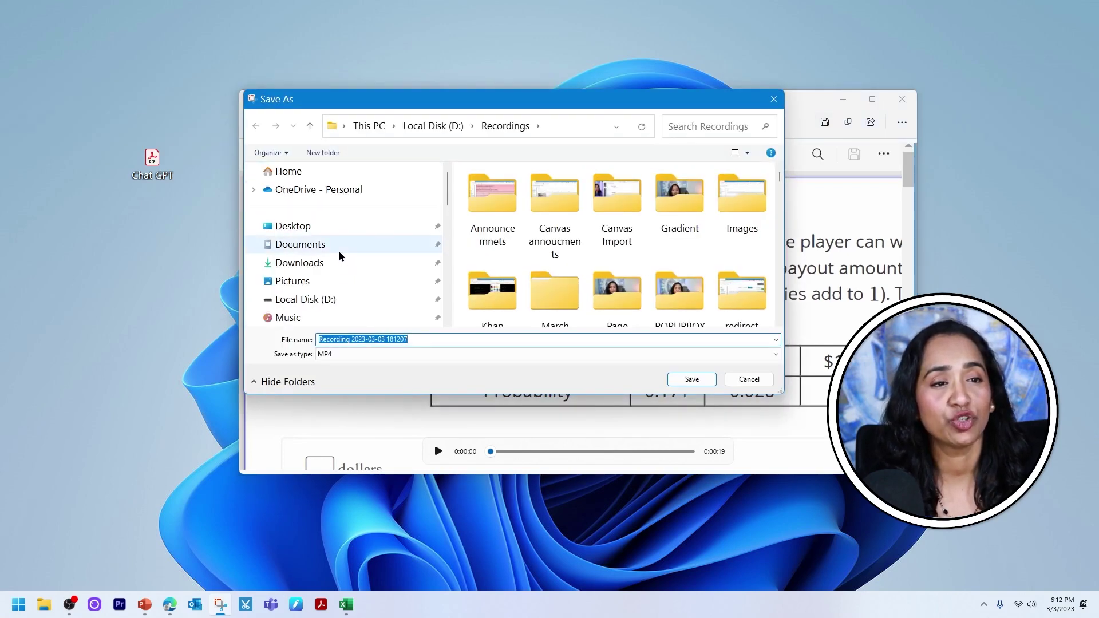
pyautogui.click(326, 226)
pyautogui.click(690, 379)
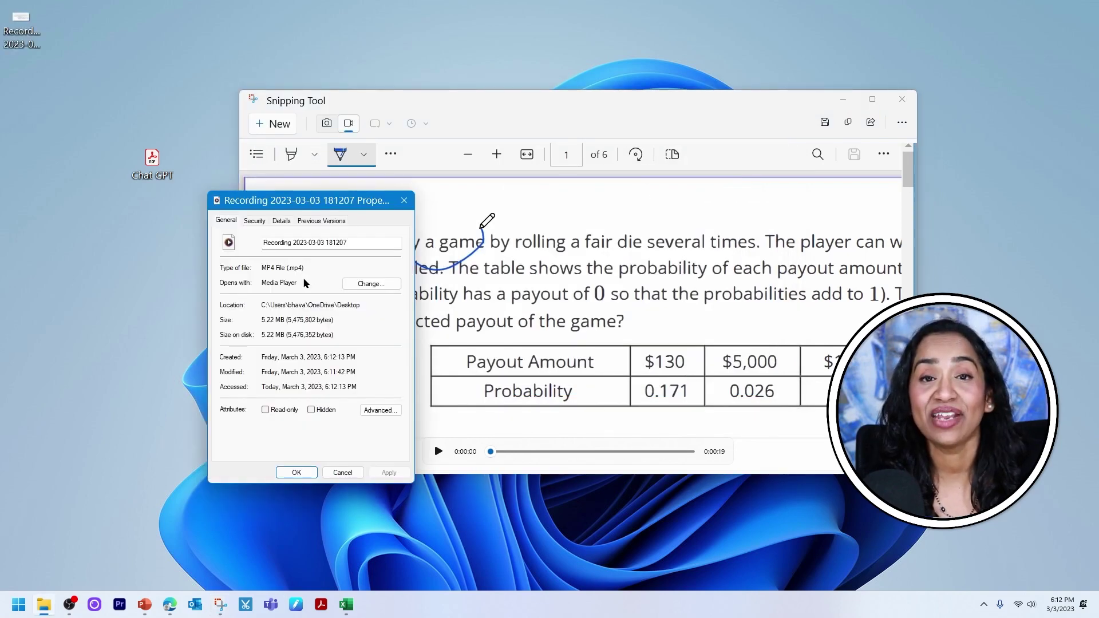
pyautogui.click(404, 200)
pyautogui.doubleClick(20, 23)
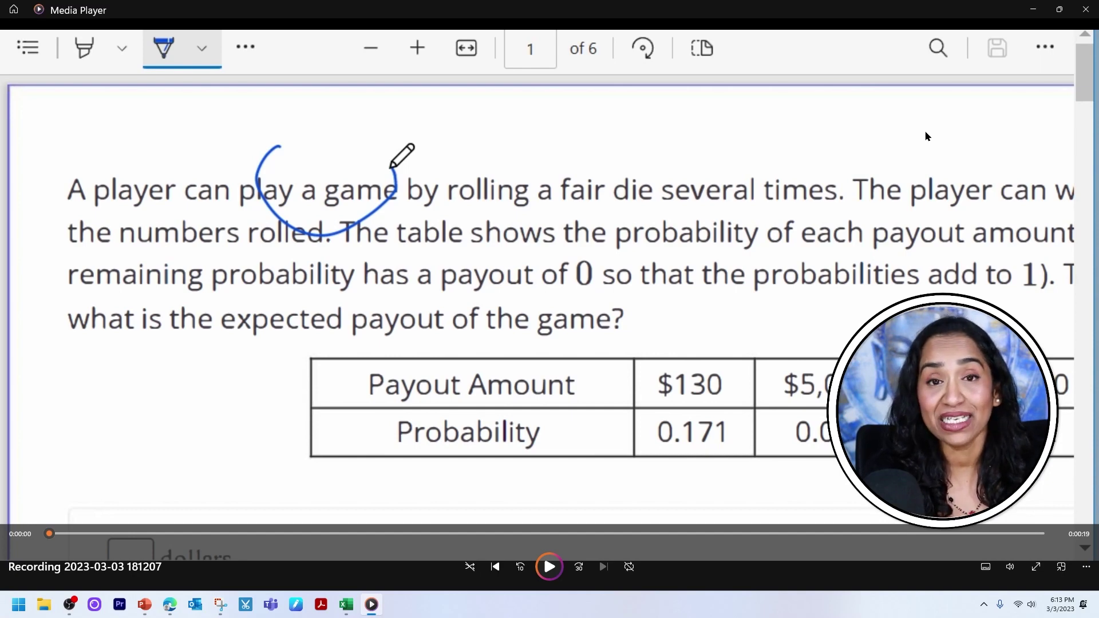
# Minimize Media Player and the Microsoft Store window to get back to Snipping Tool
pyautogui.click(1033, 9)
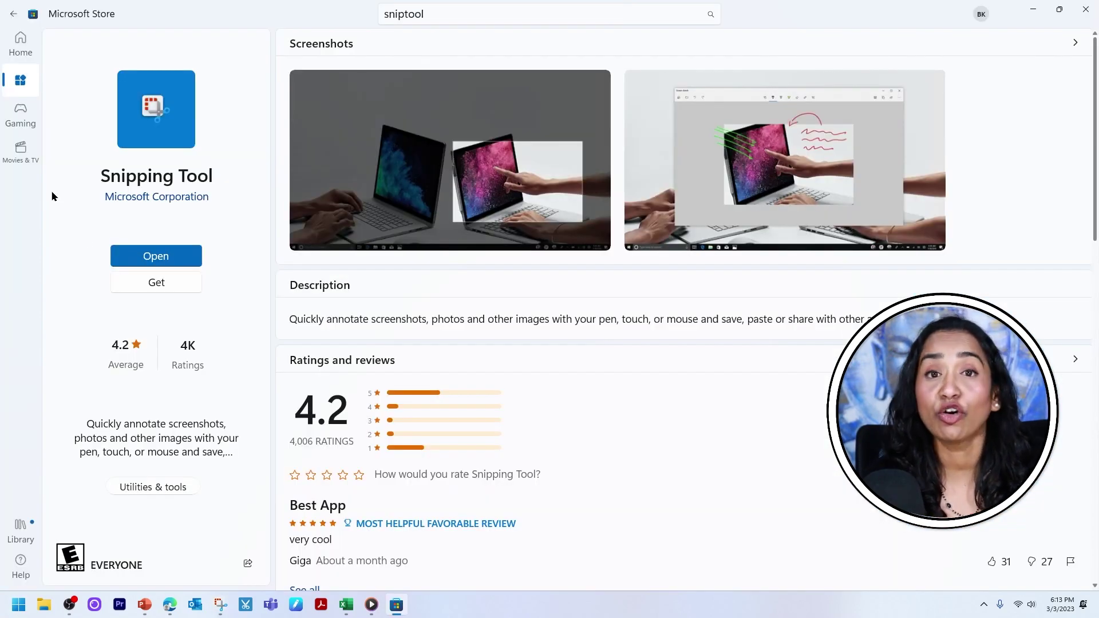
pyautogui.click(1033, 10)
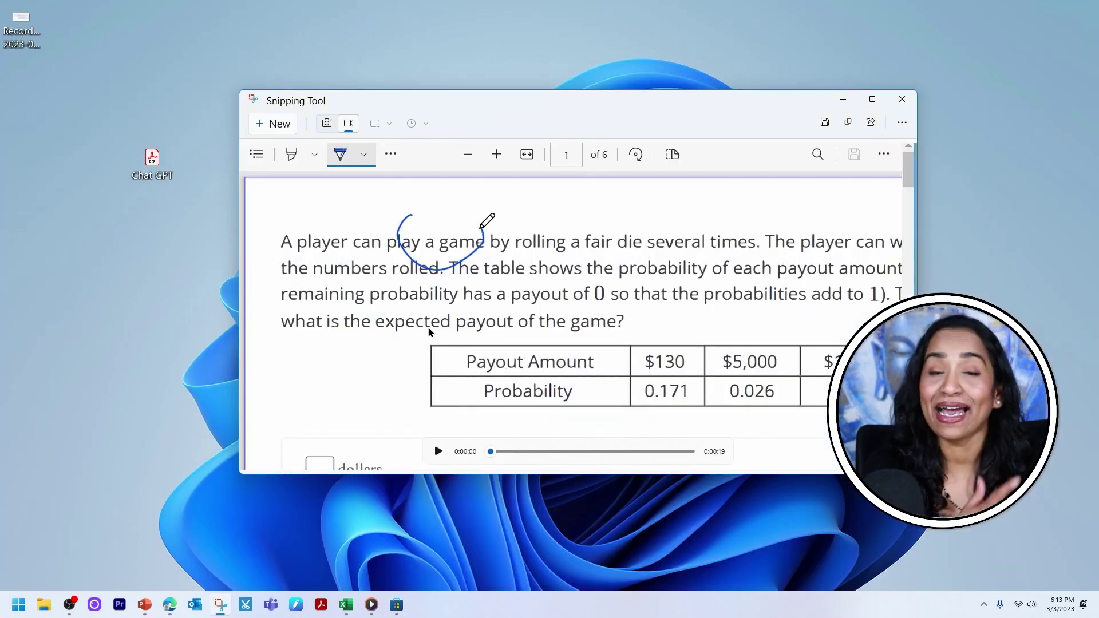